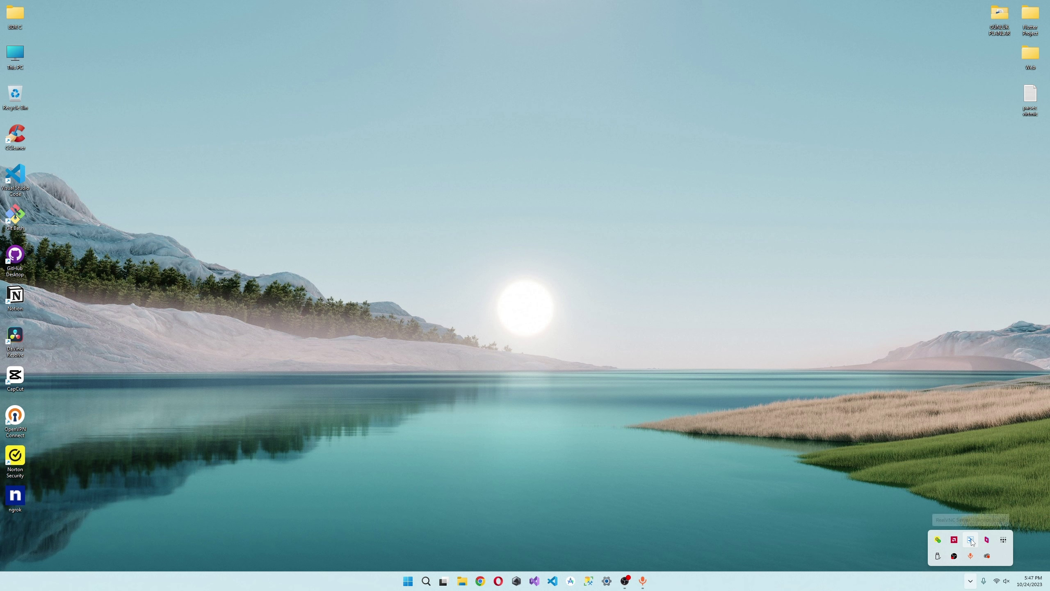
Open RealVNC Server, review its connectivity, security details and available options, and close its window.
{"action": "left_click", "coordinate": [970, 540]}
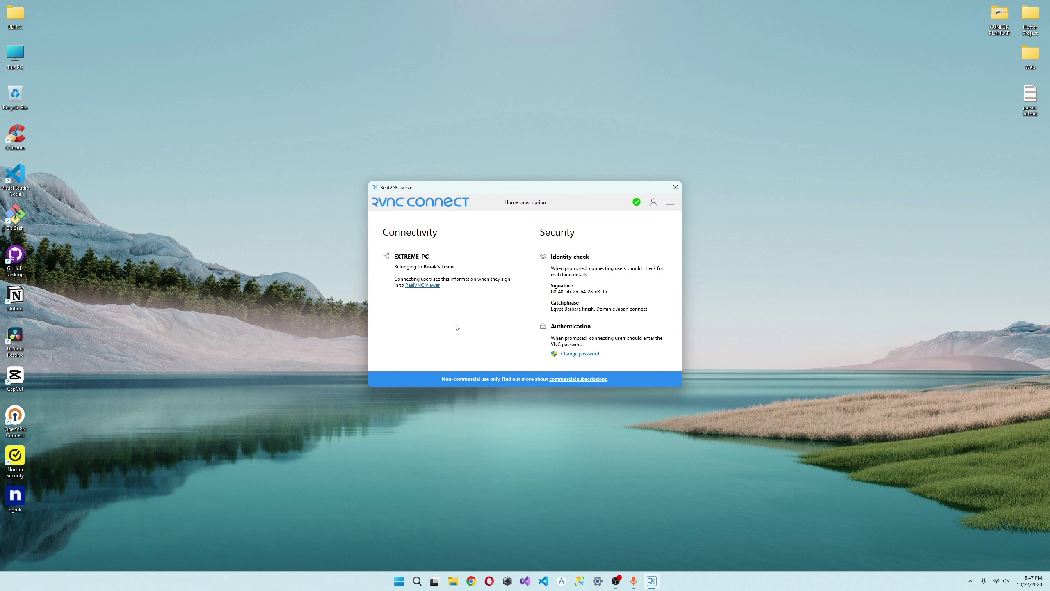
{"action": "left_click", "coordinate": [669, 203]}
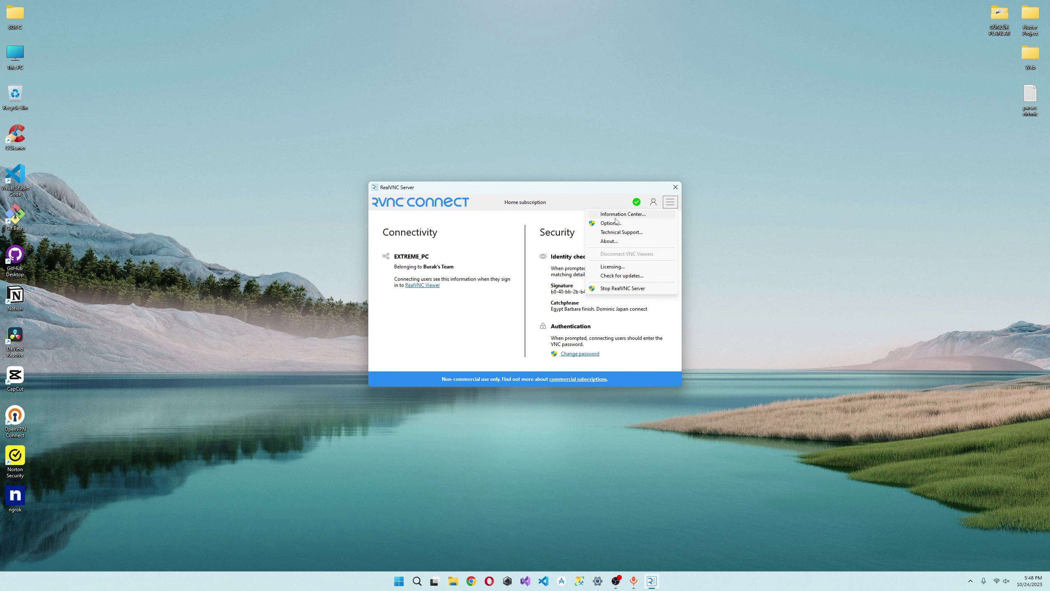
{"action": "left_click", "coordinate": [514, 234]}
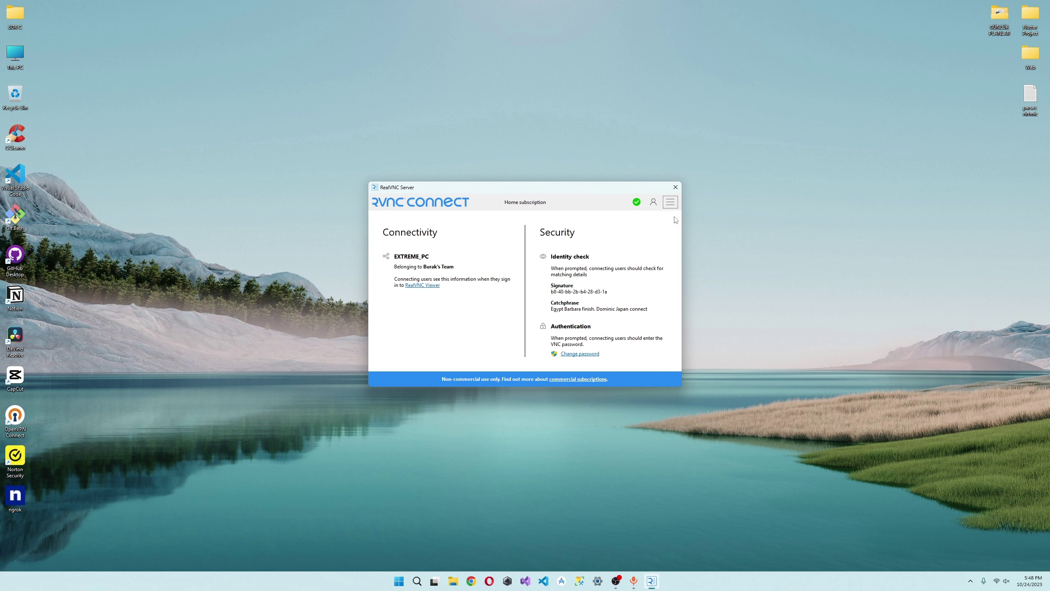
{"action": "left_click", "coordinate": [675, 187]}
Open Parsec and view its list of computers available for connection.
{"action": "left_click", "coordinate": [971, 580]}
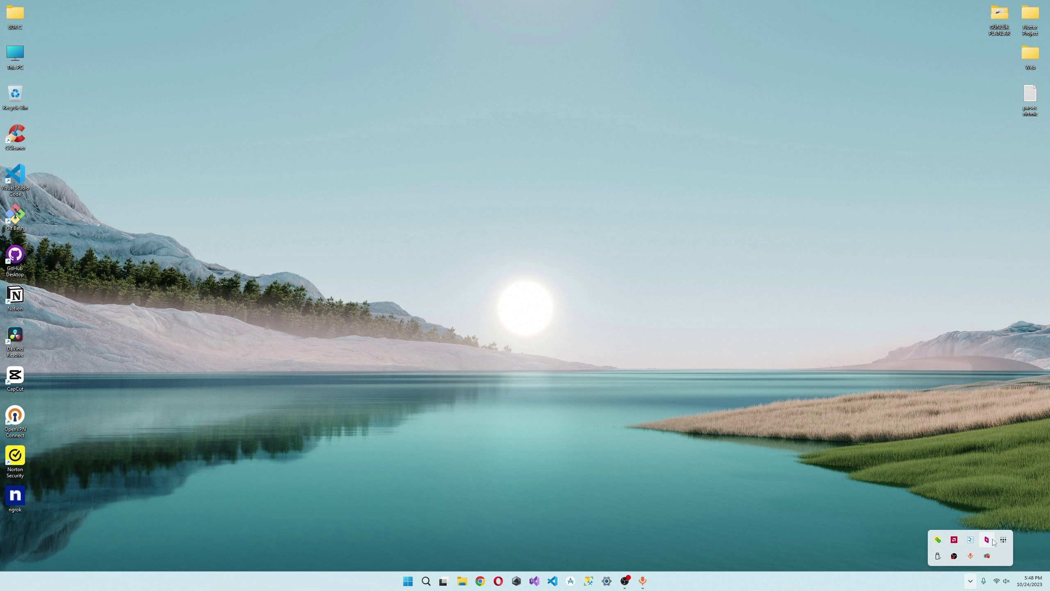
{"action": "left_click", "coordinate": [972, 541]}
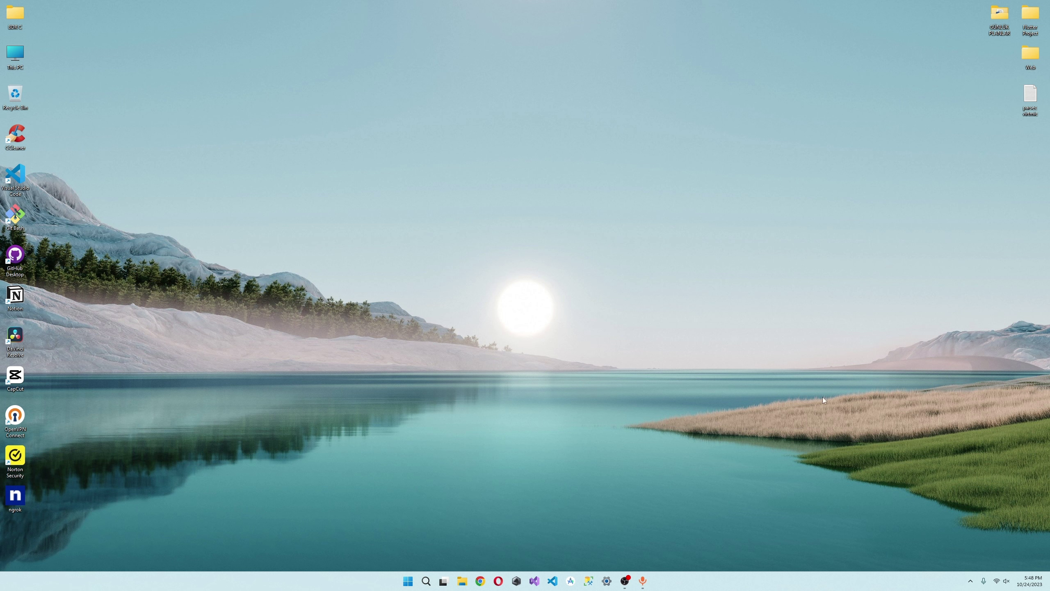
{"action": "left_click", "coordinate": [969, 580]}
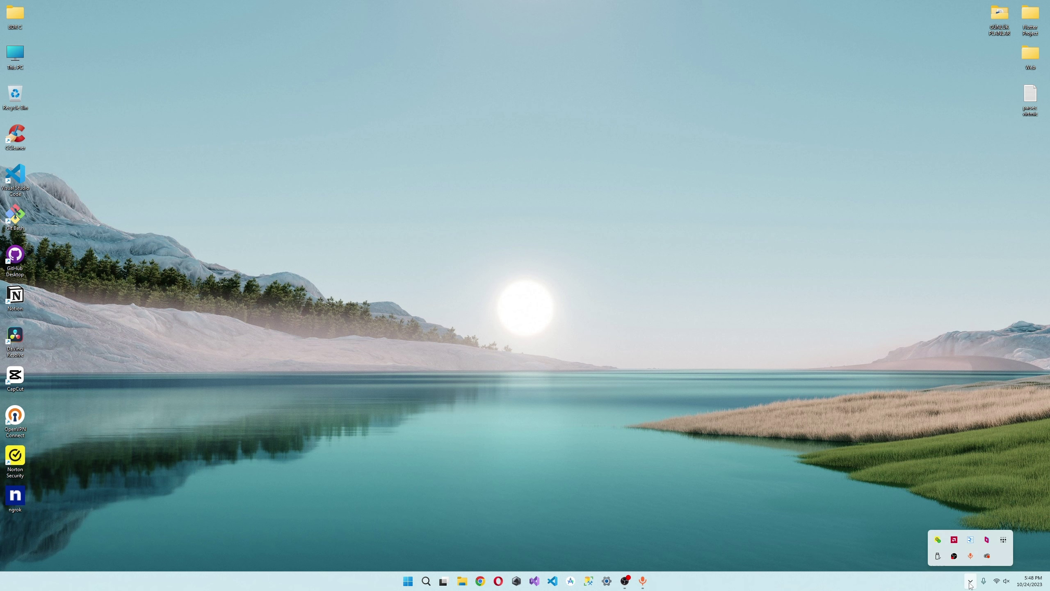
{"action": "left_click", "coordinate": [987, 540]}
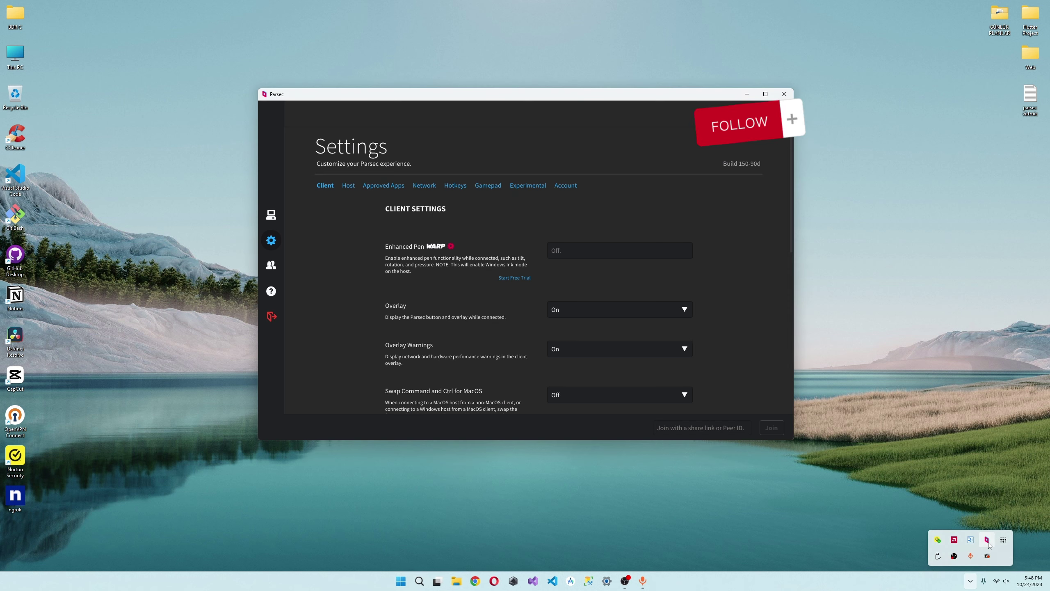
{"action": "left_click", "coordinate": [271, 215]}
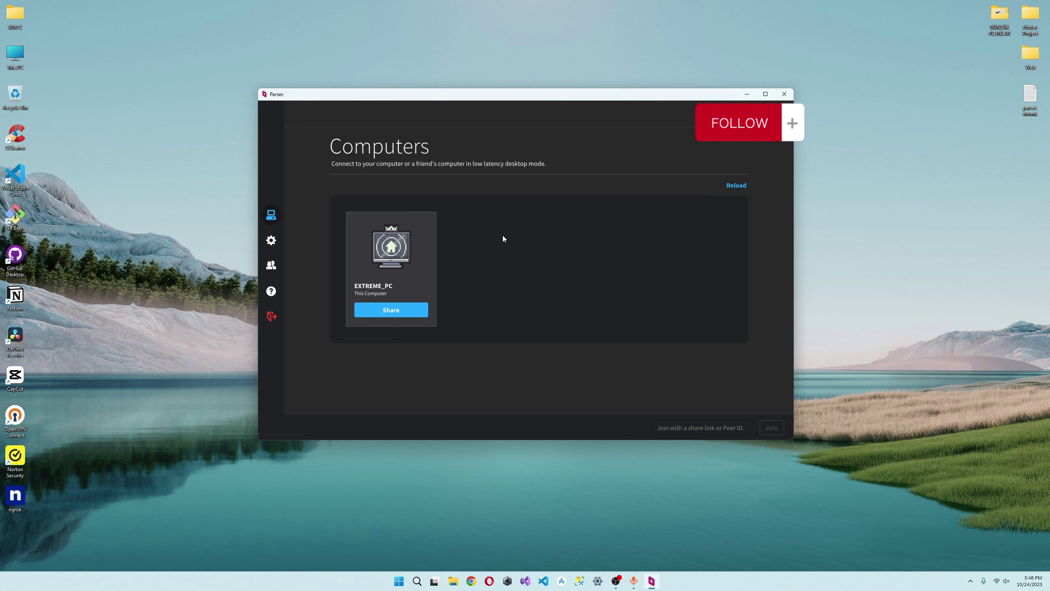
Examine Parsec's client settings, including the choices for renderer, VSync, decoder and H.265.
{"action": "left_click", "coordinate": [271, 240]}
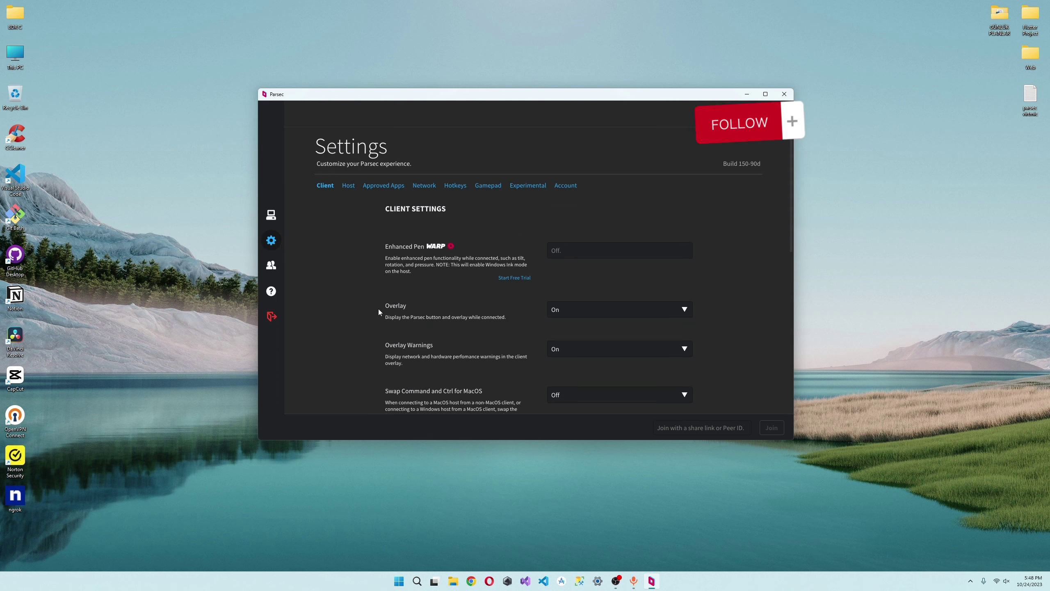
{"action": "scroll", "coordinate": [463, 336], "scroll_direction": "down", "scroll_amount": 3}
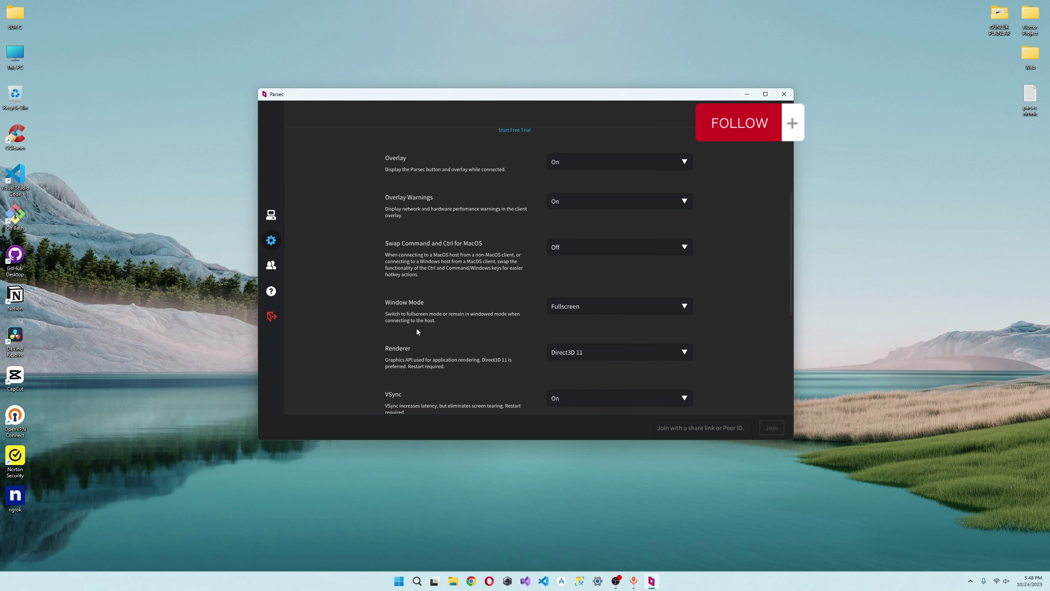
{"action": "scroll", "coordinate": [449, 356], "scroll_direction": "down", "scroll_amount": 1}
{"action": "left_click", "coordinate": [598, 303]}
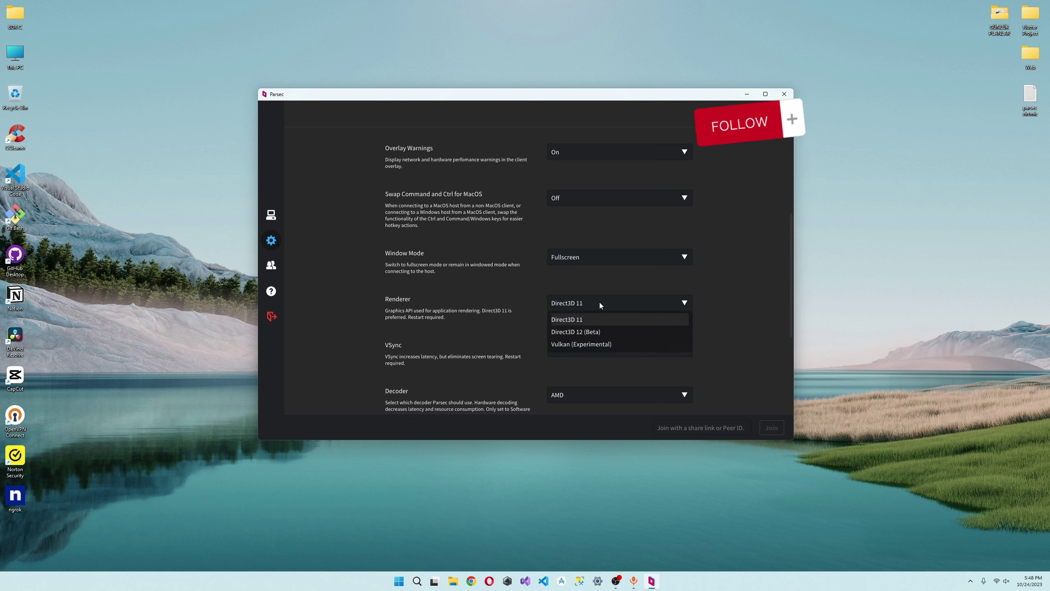
{"action": "left_click", "coordinate": [364, 280]}
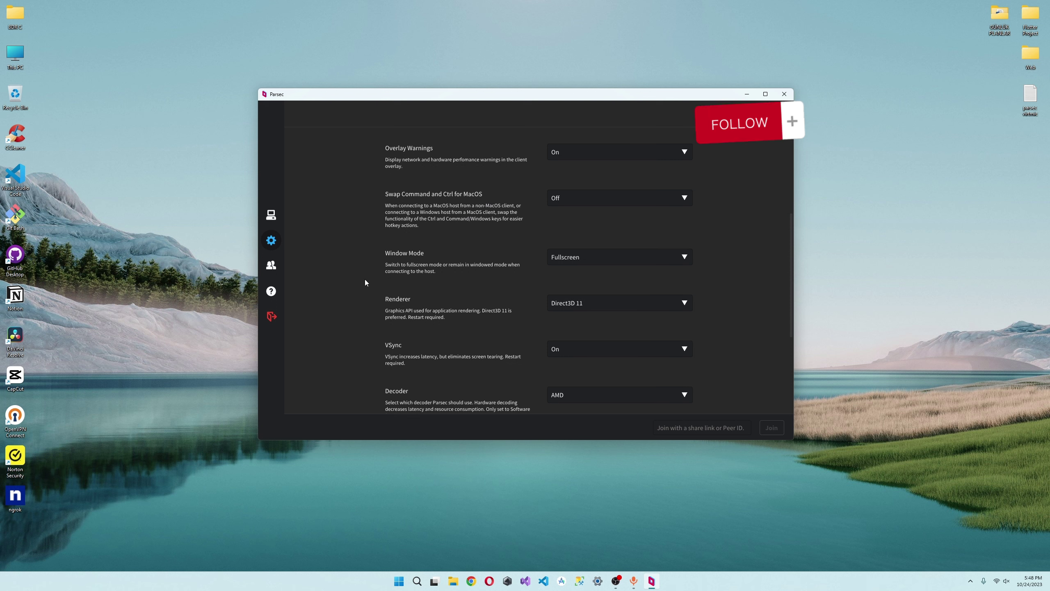
{"action": "scroll", "coordinate": [455, 314], "scroll_direction": "down", "scroll_amount": 1}
{"action": "left_click", "coordinate": [579, 345]}
{"action": "left_click", "coordinate": [413, 347]}
{"action": "scroll", "coordinate": [413, 348], "scroll_direction": "down", "scroll_amount": 1}
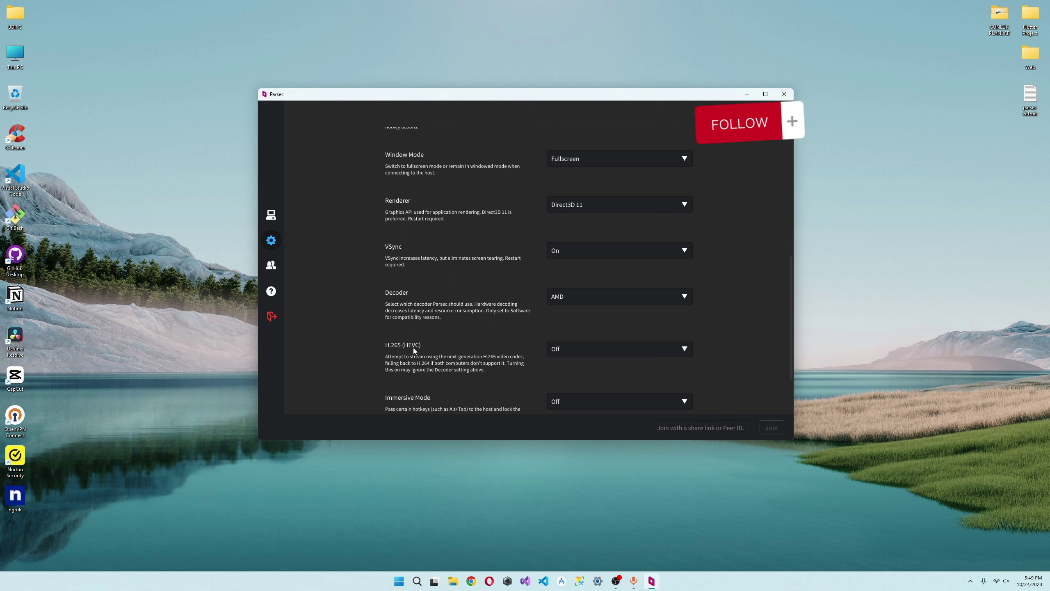
{"action": "left_click", "coordinate": [594, 345]}
{"action": "left_click", "coordinate": [437, 328]}
{"action": "scroll", "coordinate": [434, 328], "scroll_direction": "up", "scroll_amount": 7}
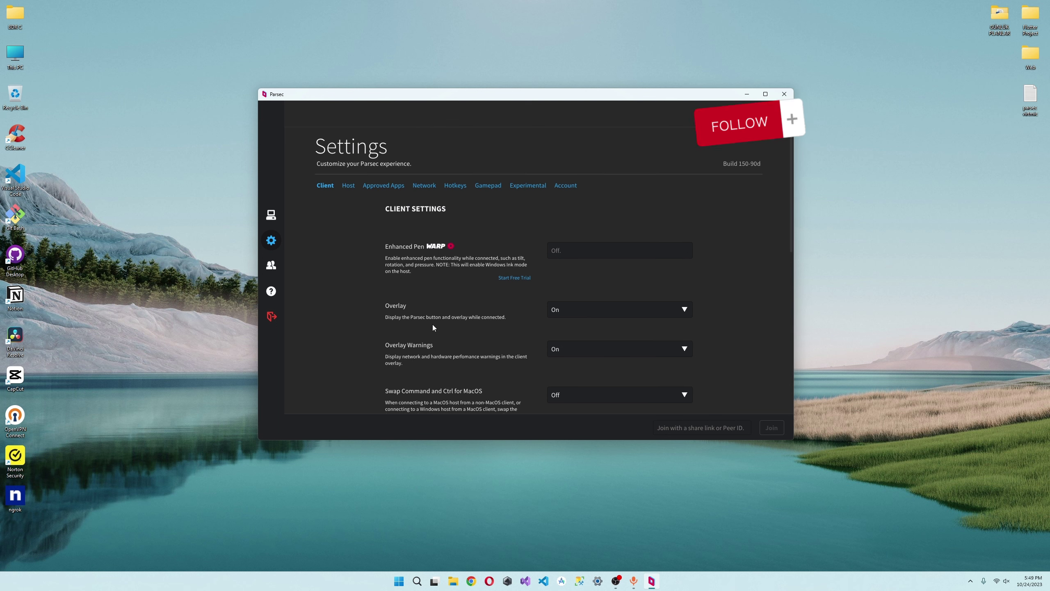
Examine Parsec's host settings, including the resolution choices, bandwidth limit, virtual displays and FPS.
{"action": "left_click", "coordinate": [347, 185]}
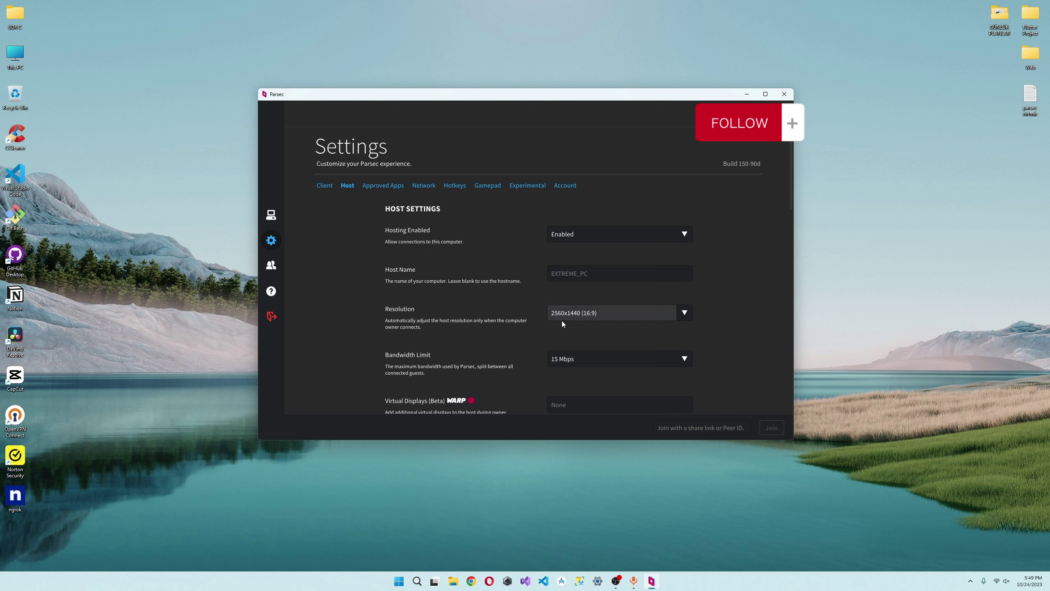
{"action": "left_click", "coordinate": [590, 314]}
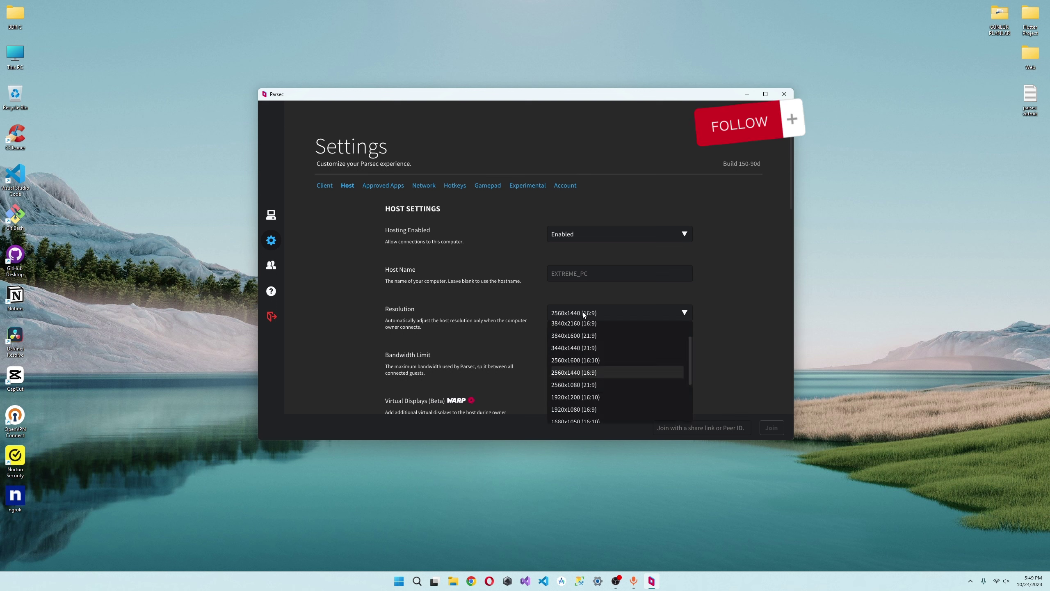
{"action": "left_click", "coordinate": [591, 315]}
{"action": "scroll", "coordinate": [496, 335], "scroll_direction": "down", "scroll_amount": 3}
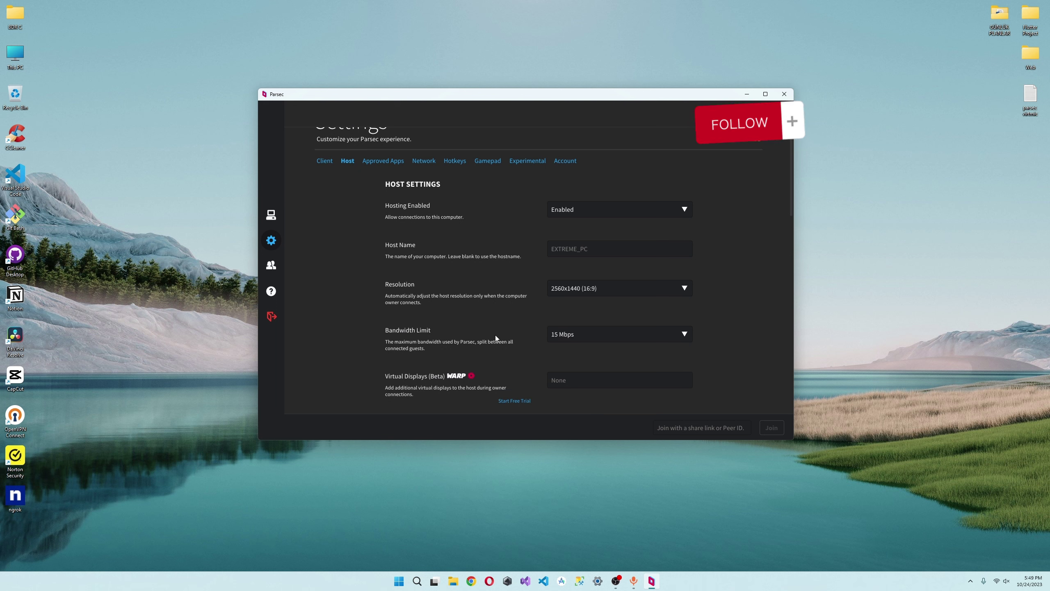
{"action": "scroll", "coordinate": [509, 295], "scroll_direction": "down", "scroll_amount": 2}
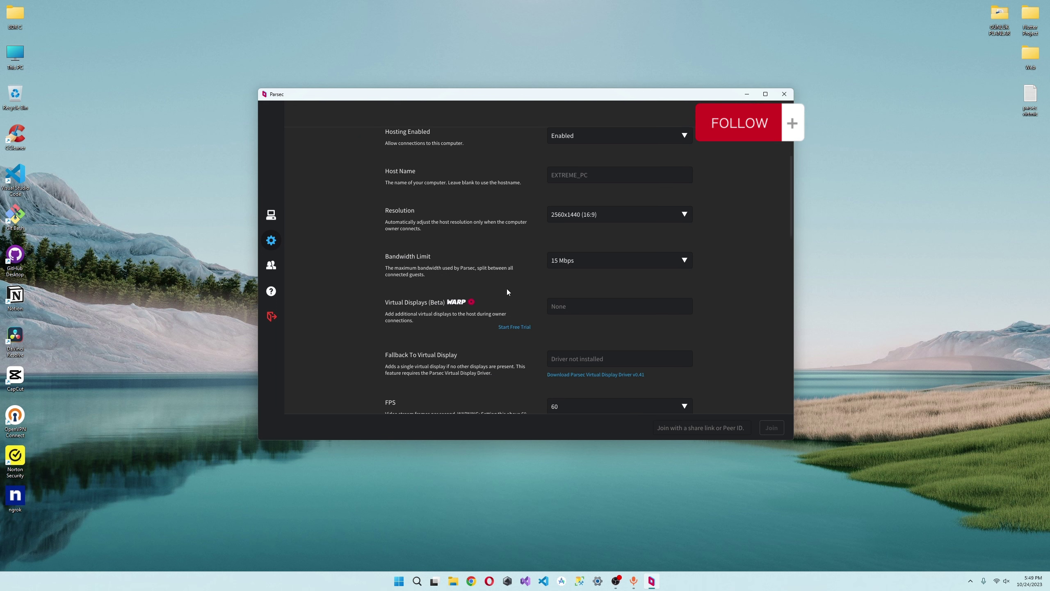
{"action": "scroll", "coordinate": [397, 306], "scroll_direction": "down", "scroll_amount": 2}
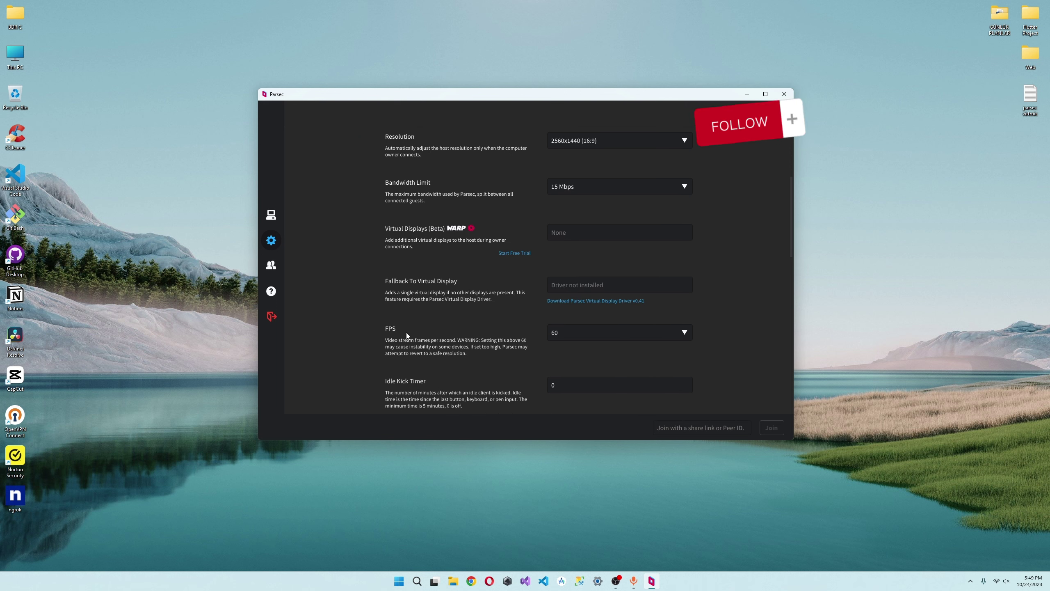
{"action": "scroll", "coordinate": [410, 333], "scroll_direction": "up", "scroll_amount": 7}
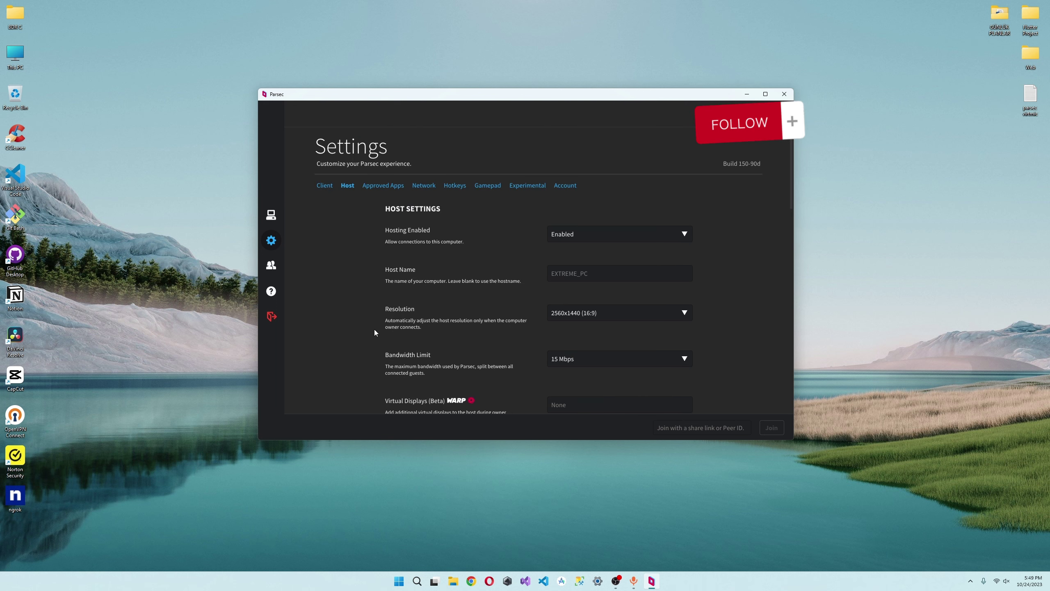
View Parsec's gamepad, hotkeys and network settings, and close Parsec.
{"action": "left_click", "coordinate": [486, 187]}
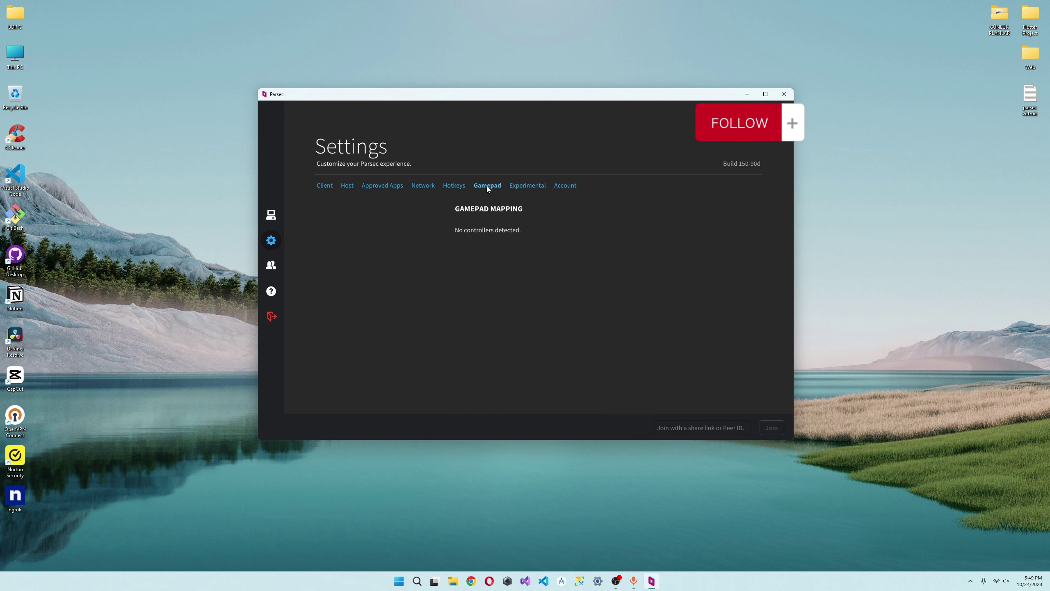
{"action": "left_click", "coordinate": [455, 185]}
{"action": "left_click", "coordinate": [430, 185]}
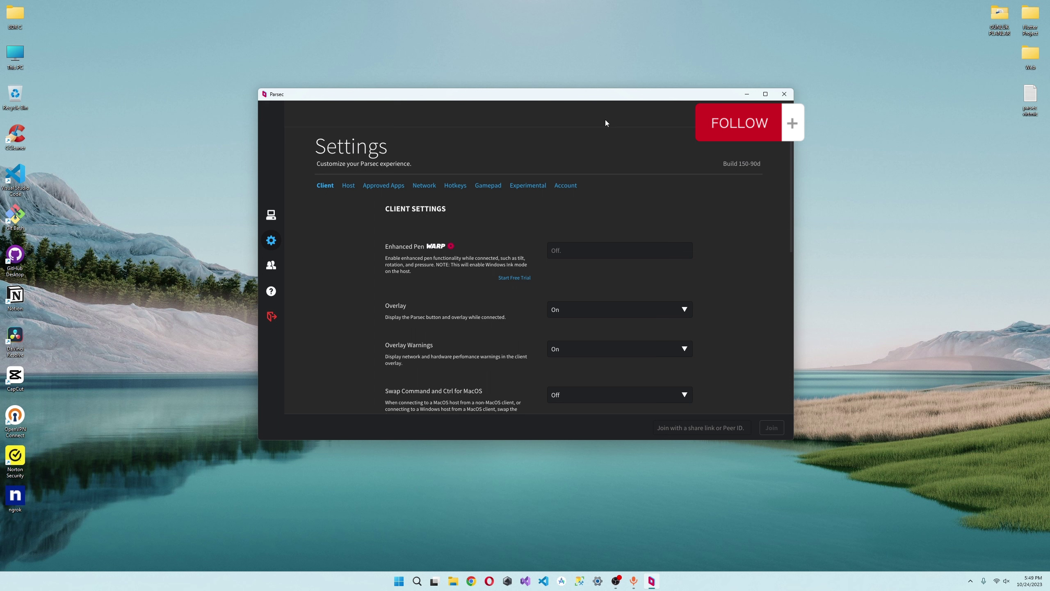
{"action": "left_click", "coordinate": [783, 95]}
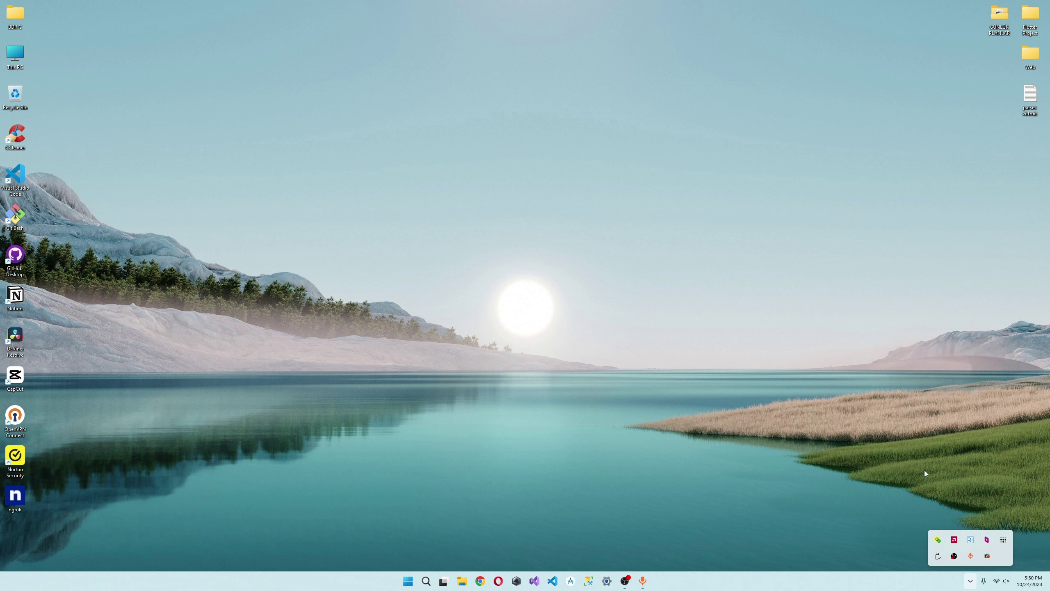
Copy this device's IP address from Tailscale.
{"action": "left_click", "coordinate": [1003, 540]}
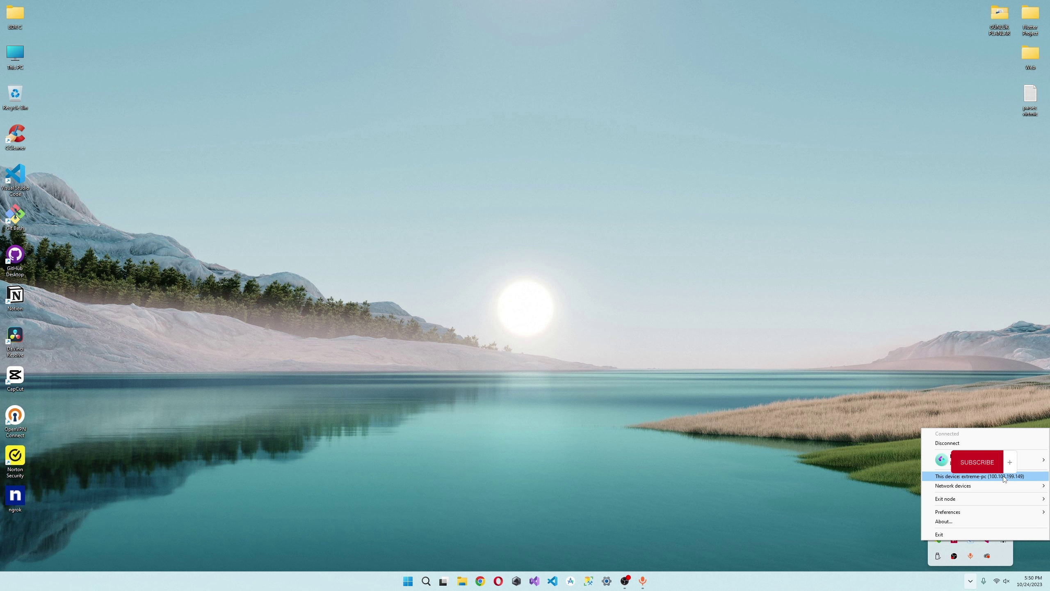
{"action": "left_click", "coordinate": [979, 477]}
Search Windows for remote desktop, view the Remote Desktop system settings, and close Settings.
{"action": "key", "text": "super"}
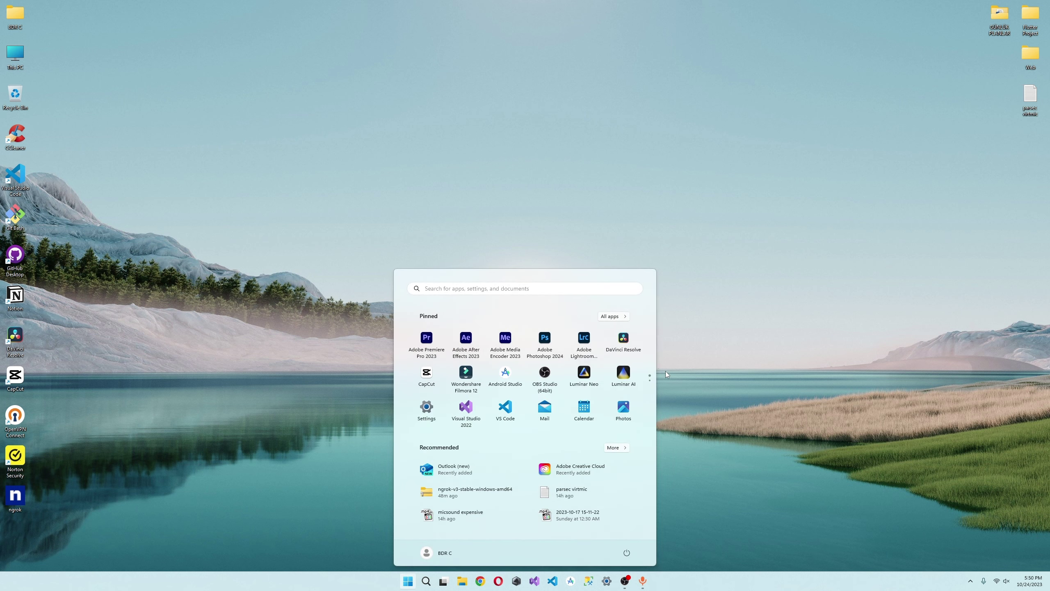
{"action": "type", "text": "re"}
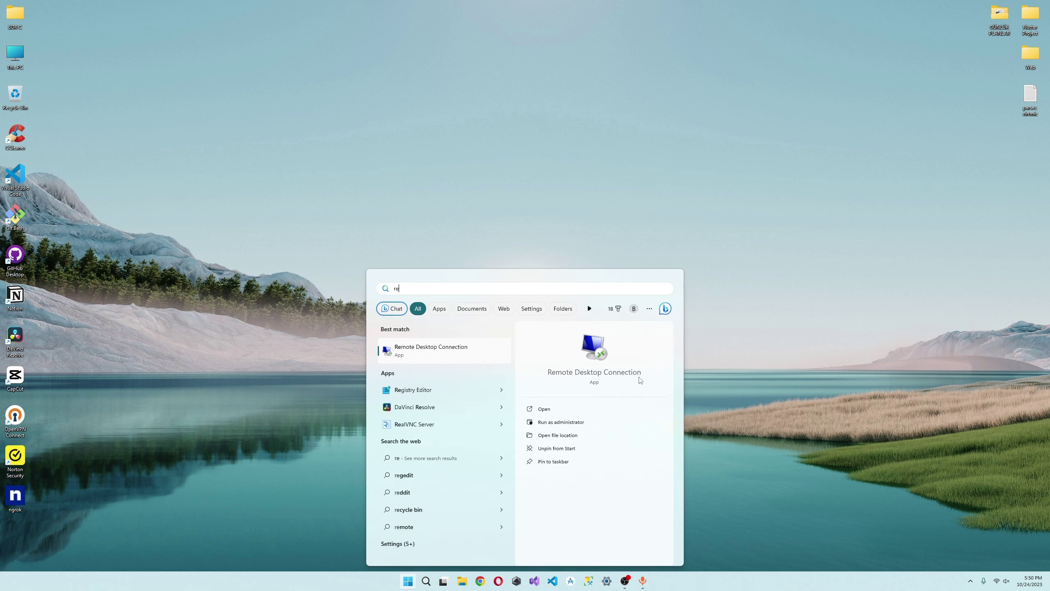
{"action": "type", "text": "mote des"}
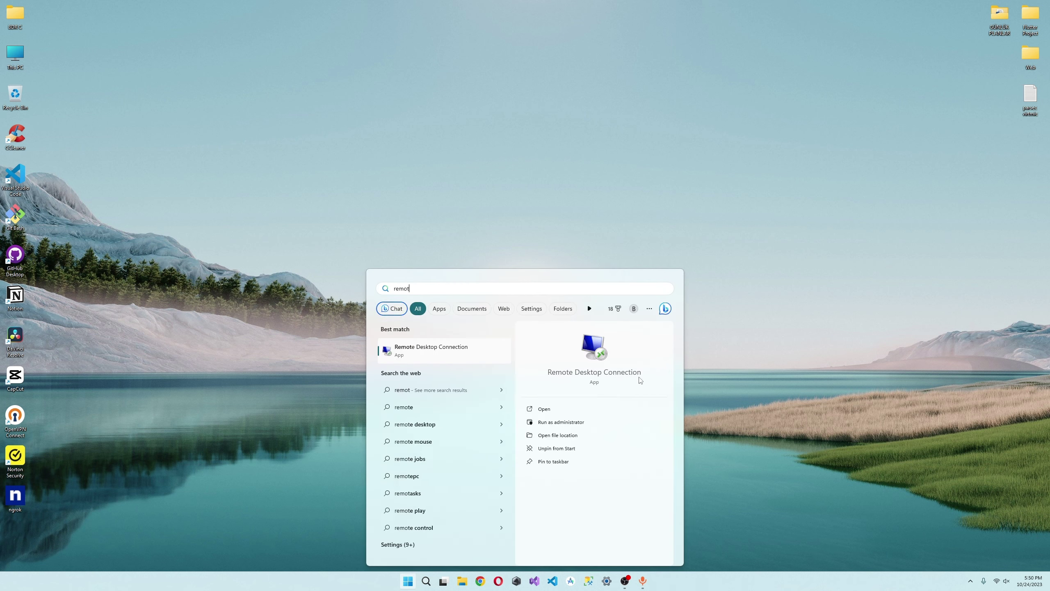
{"action": "left_click", "coordinate": [450, 390]}
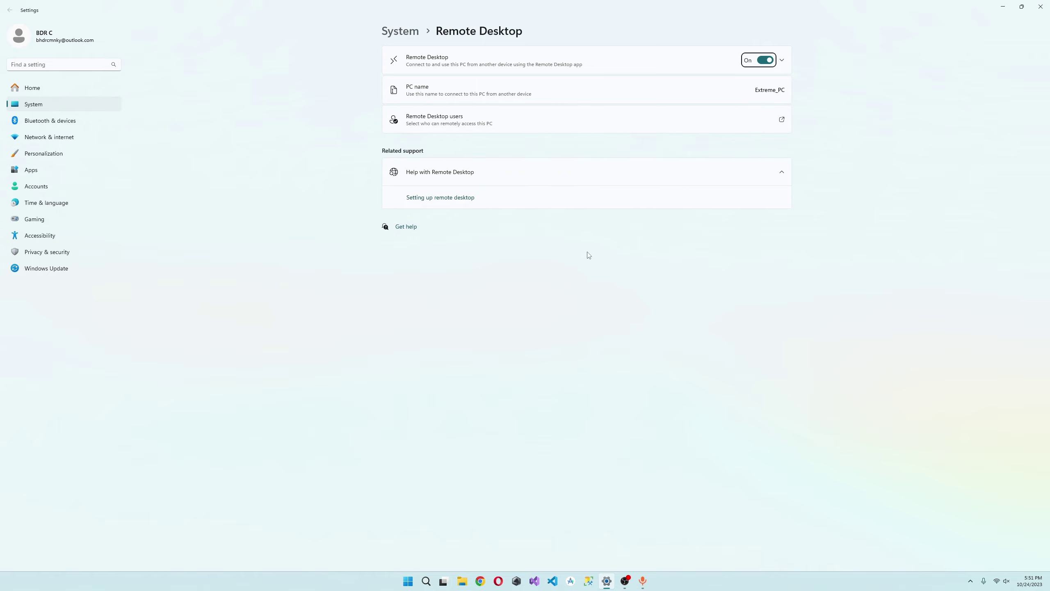
{"action": "left_click", "coordinate": [1038, 8]}
Open Remote Desktop Connection and start connecting to the computer at 100.118.180.37.
{"action": "key", "text": "super"}
{"action": "type", "text": "mstsc"}
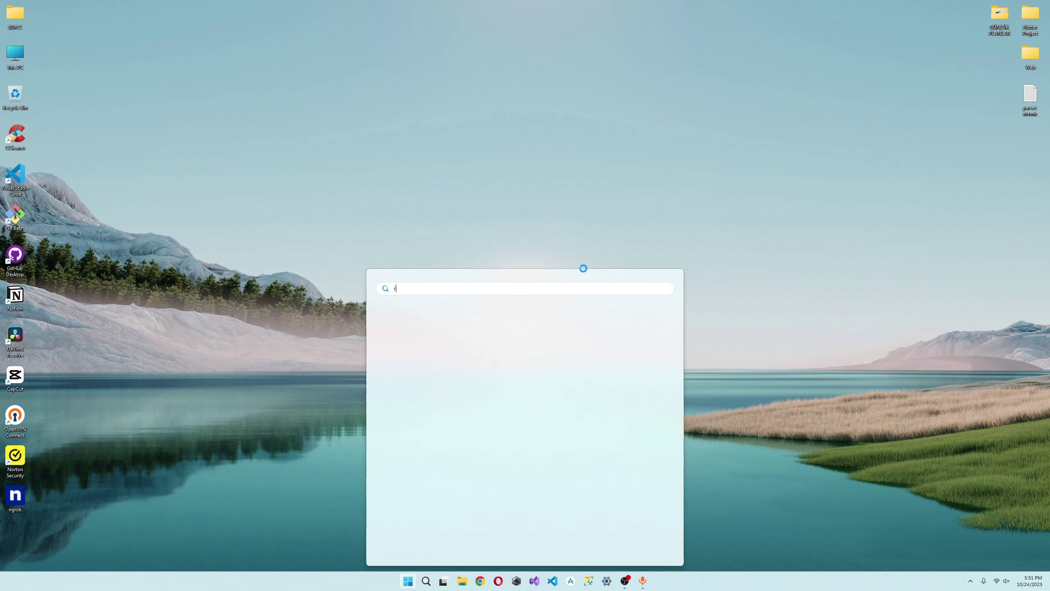
{"action": "key", "text": "Return"}
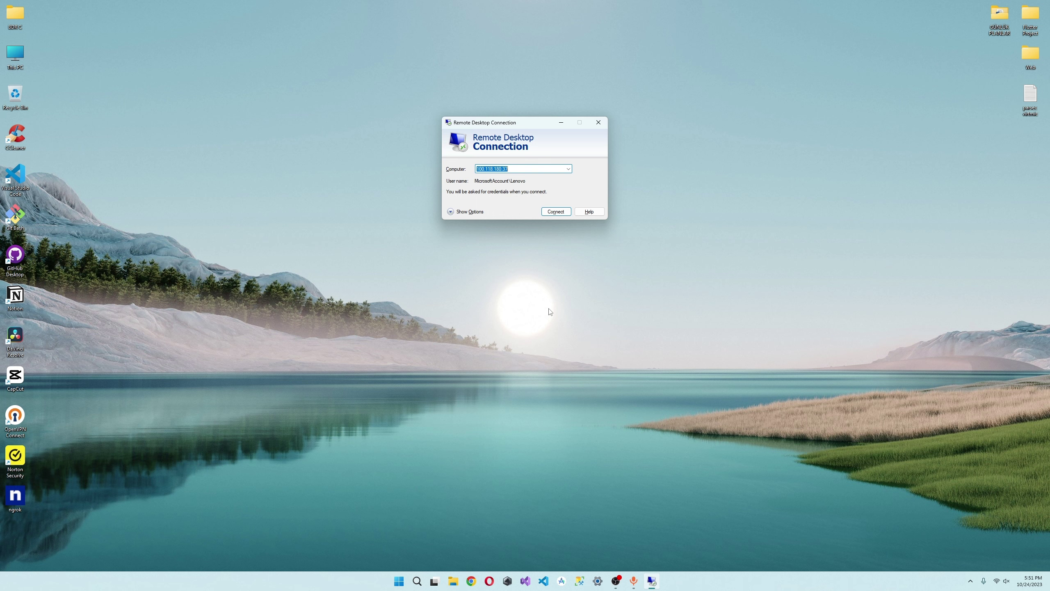
{"action": "key", "text": "Return"}
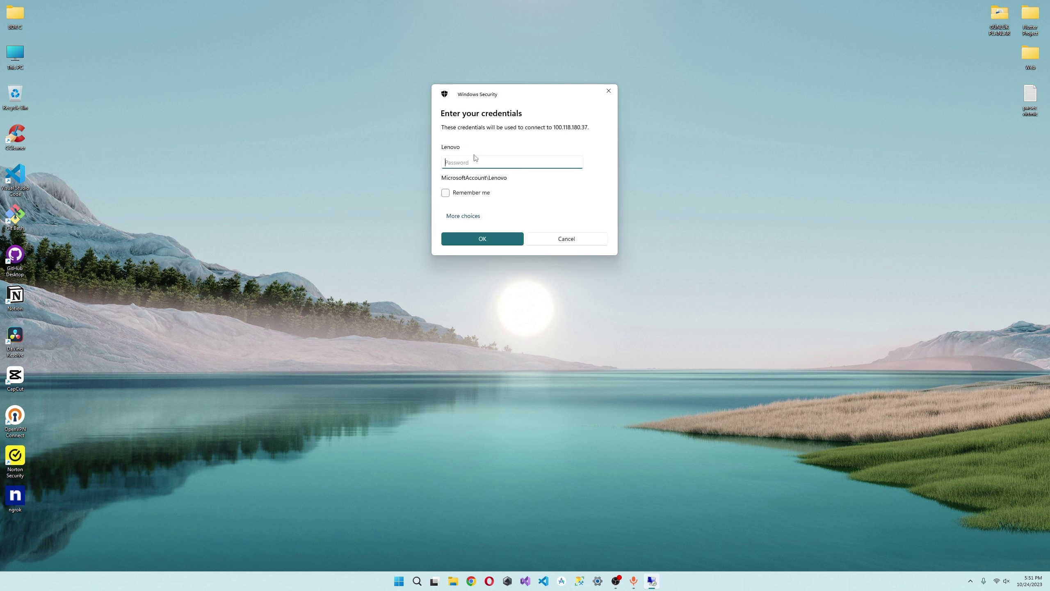
Enter the account password, show the other account choices, and submit the credentials to open the remote session.
{"action": "type", "text": "****"}
{"action": "left_click", "coordinate": [467, 216]}
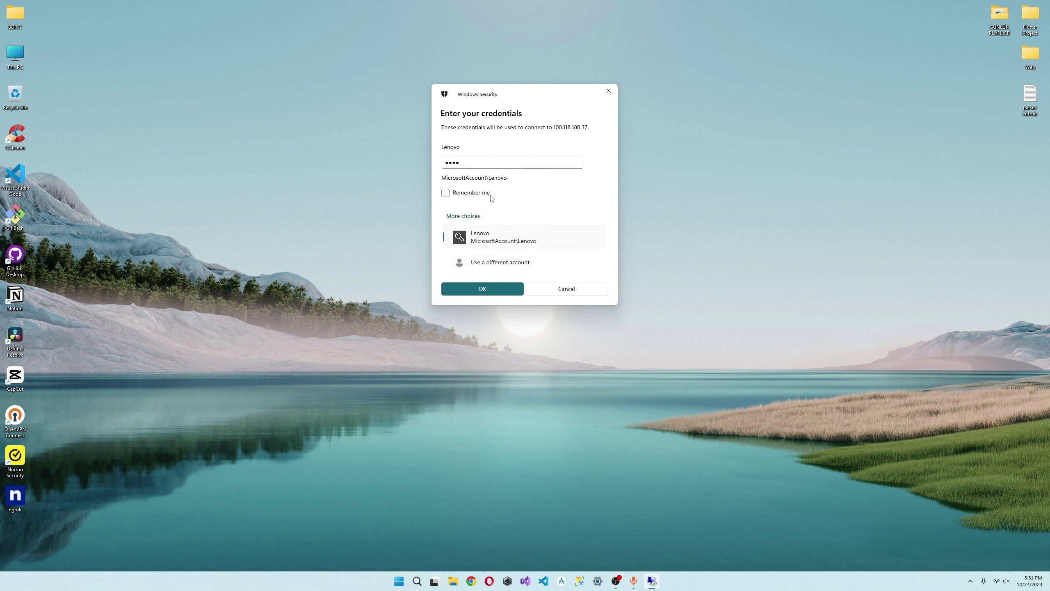
{"action": "key", "text": "Return"}
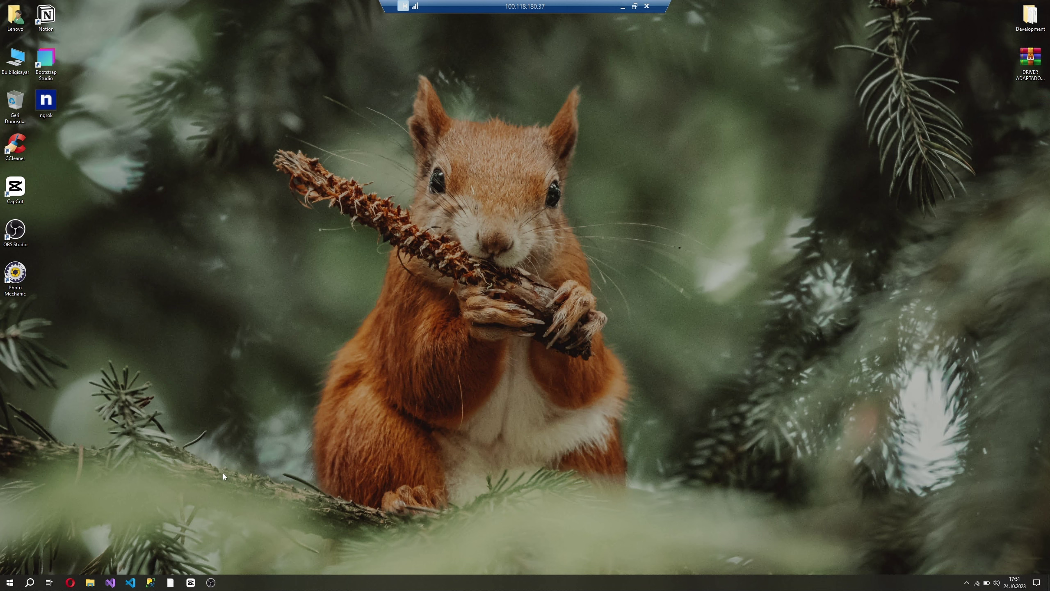
Launch Visual Studio Code in the remote desktop session.
{"action": "left_click", "coordinate": [130, 582]}
{"action": "left_click", "coordinate": [551, 311]}
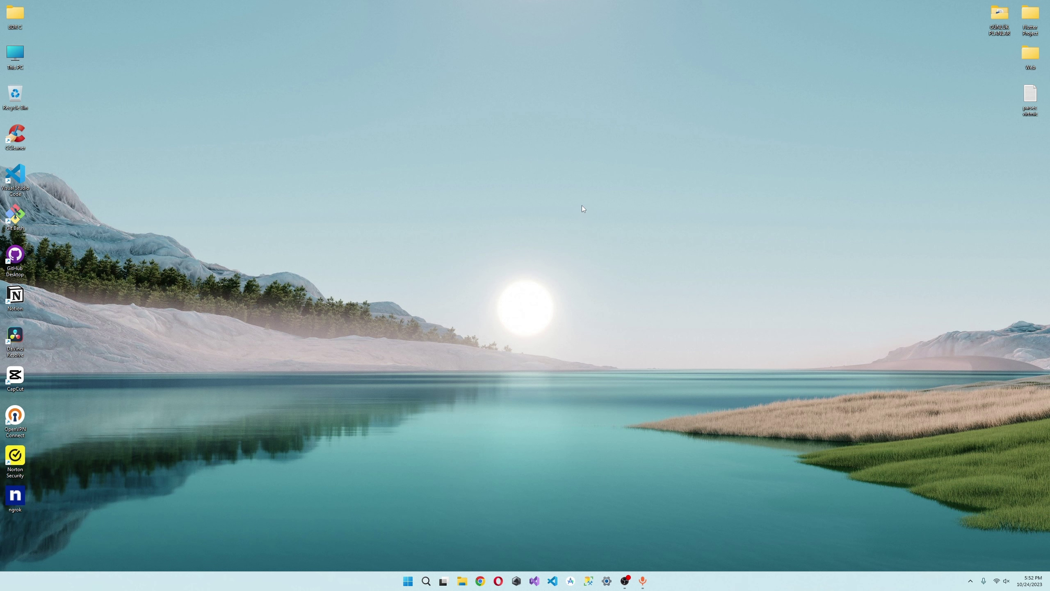
Open ngrok from the local desktop in a terminal window.
{"action": "left_click", "coordinate": [970, 581]}
{"action": "left_click", "coordinate": [676, 401]}
{"action": "double_click", "coordinate": [16, 501]}
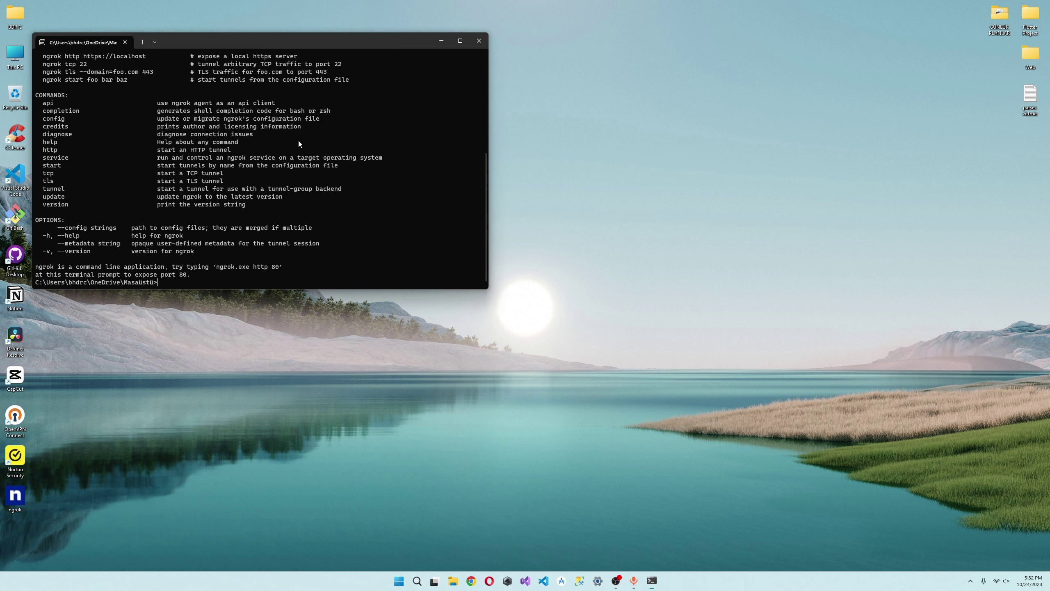
Move the ngrok terminal window to the upper middle of the local desktop.
{"action": "left_click_drag", "start_coordinate": [213, 34], "coordinate": [492, 107]}
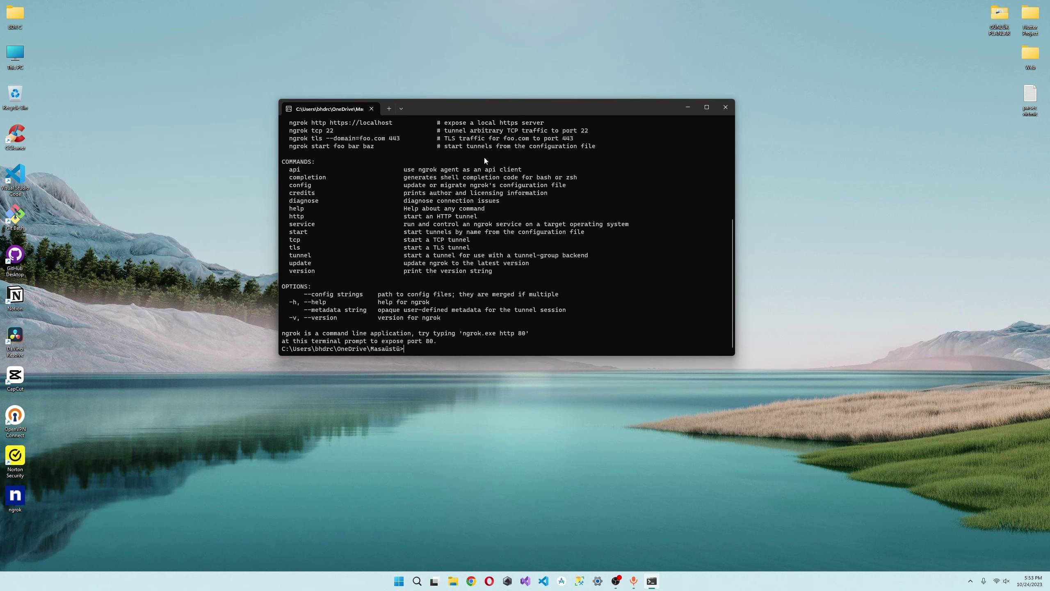
{"action": "mouse_move", "coordinate": [508, 110]}
{"action": "left_mouse_down"}
{"action": "mouse_move", "coordinate": [508, 131]}
{"action": "mouse_move", "coordinate": [515, 115]}
{"action": "left_mouse_up"}
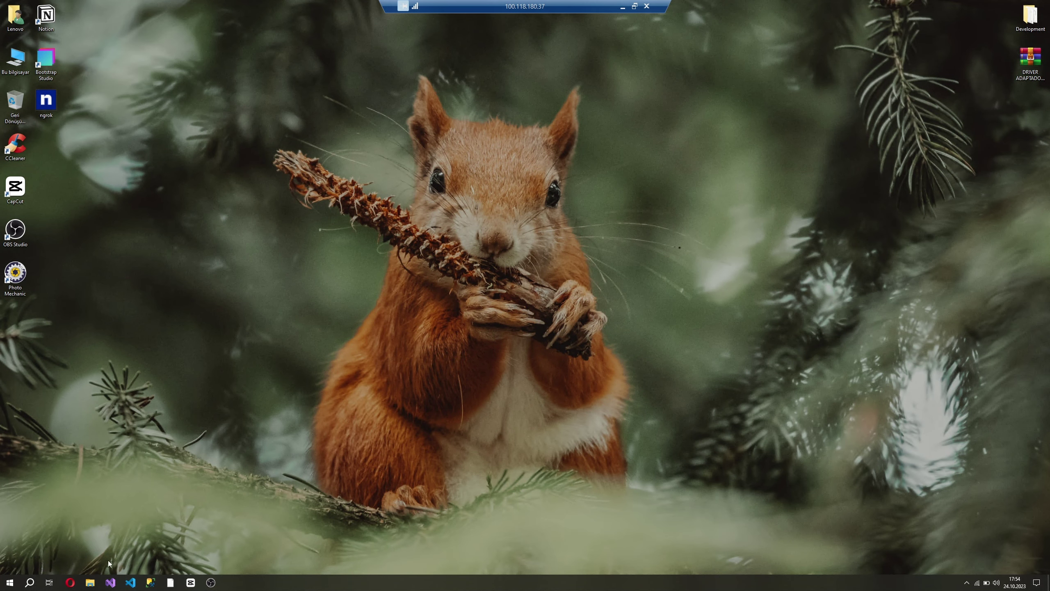
In the remote session, open the ngrok setup page in Opera, launch ngrok from the desktop and move its window toward the middle.
{"action": "left_click", "coordinate": [70, 582]}
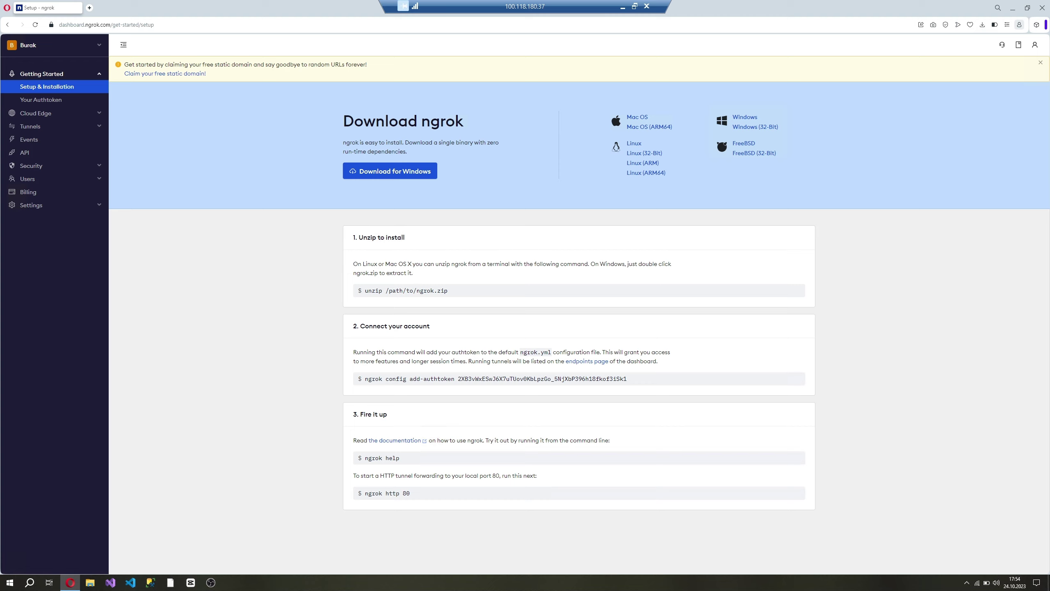
{"action": "left_click", "coordinate": [67, 584]}
{"action": "left_click", "coordinate": [69, 583]}
{"action": "left_click", "coordinate": [69, 582]}
{"action": "double_click", "coordinate": [46, 102]}
{"action": "left_click_drag", "start_coordinate": [254, 79], "coordinate": [506, 147]}
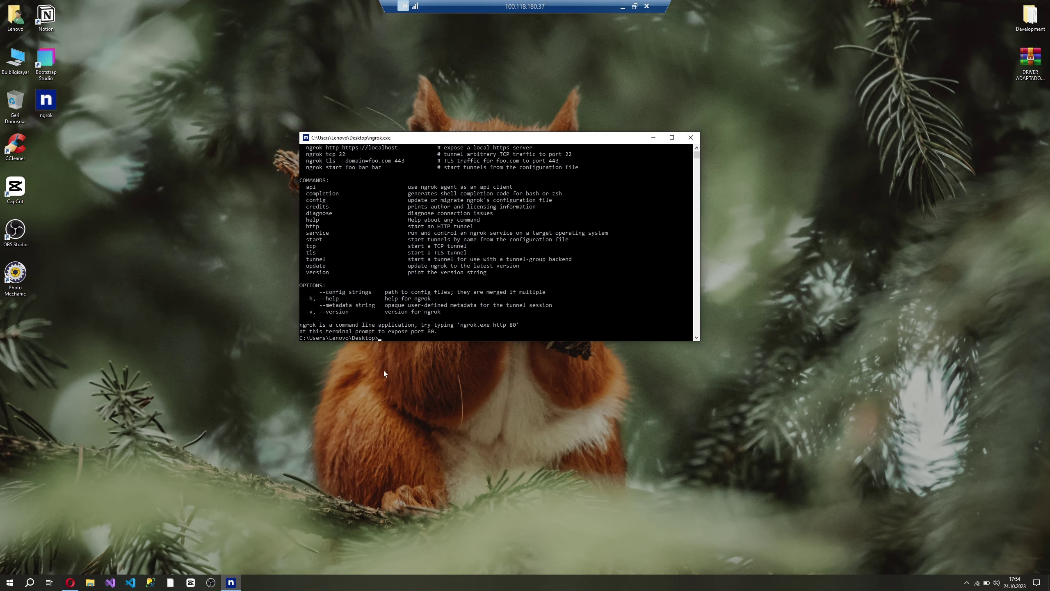
Copy the ngrok config add-authtoken command with the account's authtoken from the setup page and run it in the remote ngrok terminal.
{"action": "key", "text": "alt+Tab"}
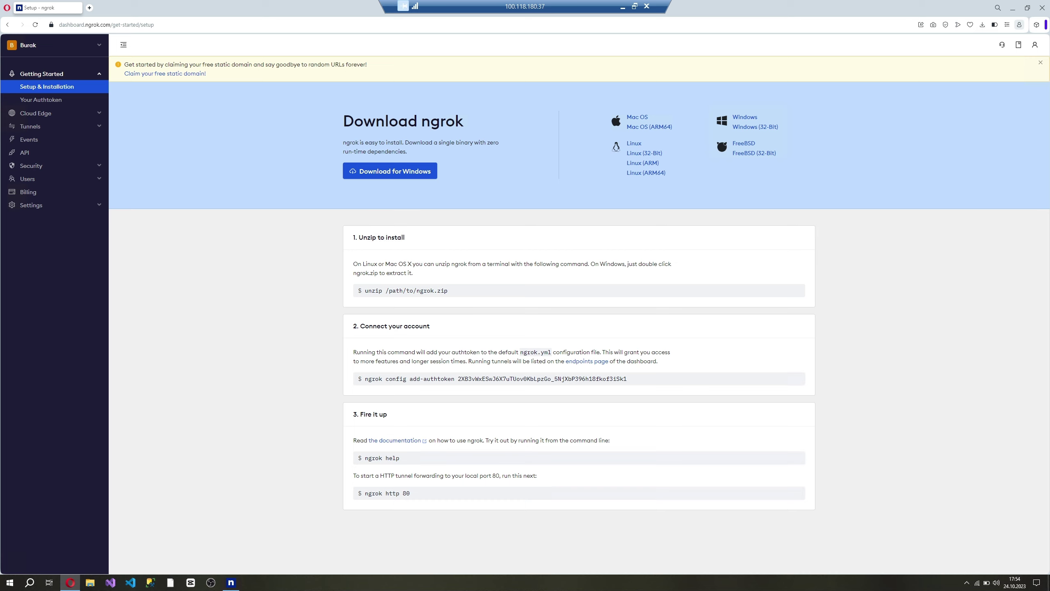
{"action": "left_click_drag", "start_coordinate": [641, 381], "coordinate": [366, 383]}
{"action": "key", "text": "ctrl+c"}
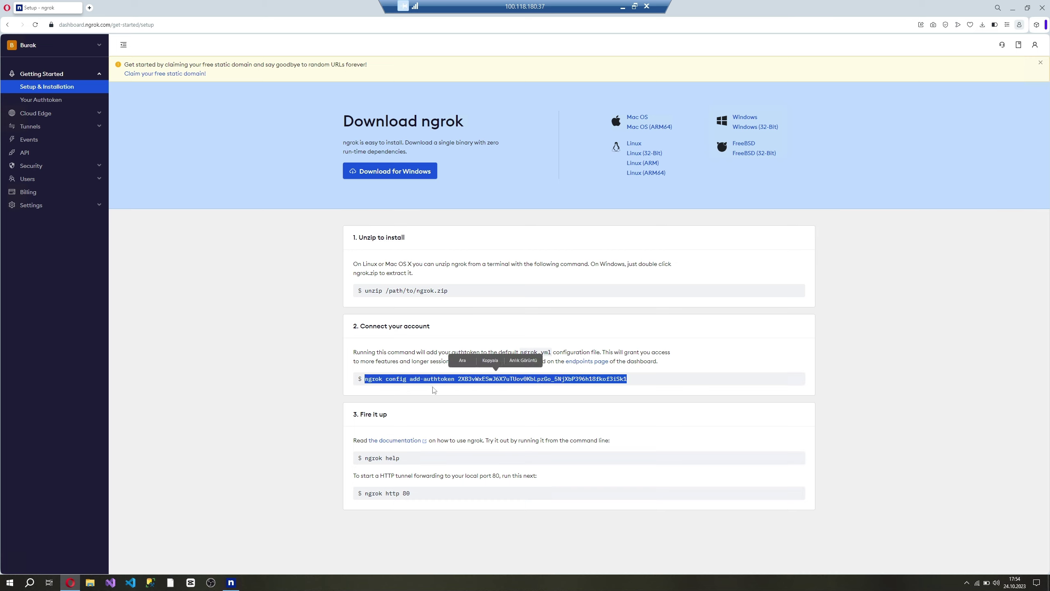
{"action": "left_click", "coordinate": [489, 360]}
{"action": "key", "text": "alt+Tab"}
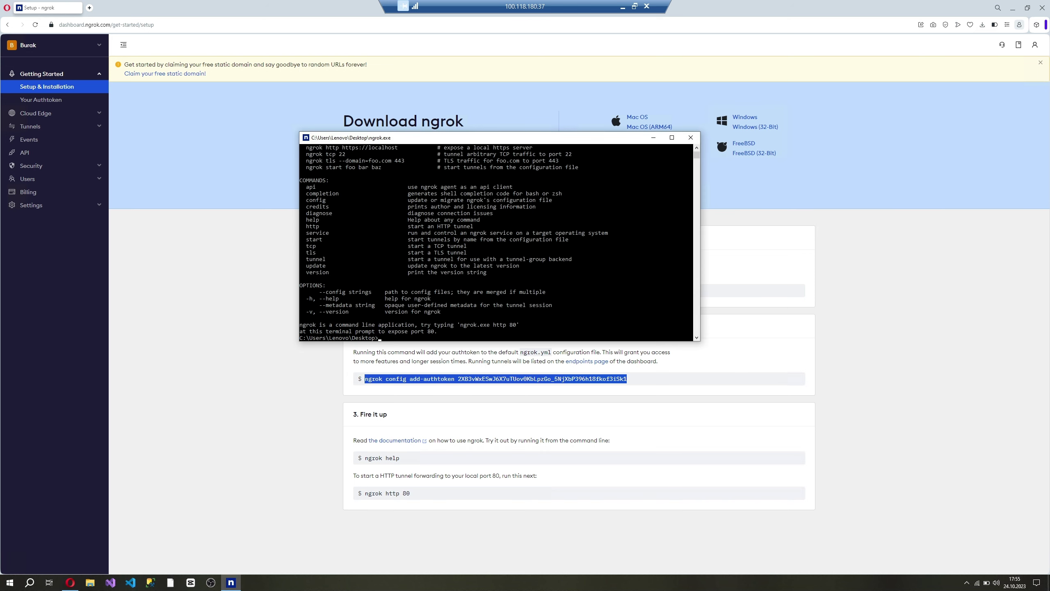
{"action": "key", "text": "ctrl+v"}
{"action": "key", "text": "Return"}
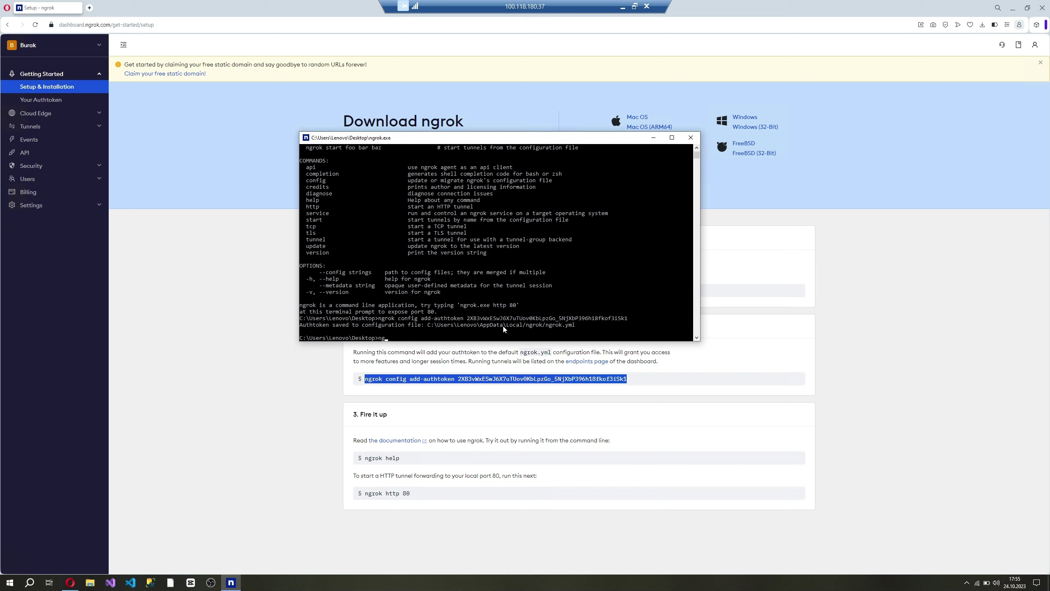
Enter the command ngrok tcp 3389 in the remote ngrok terminal to tunnel the Remote Desktop port.
{"action": "type", "text": "k tcp 3389"}
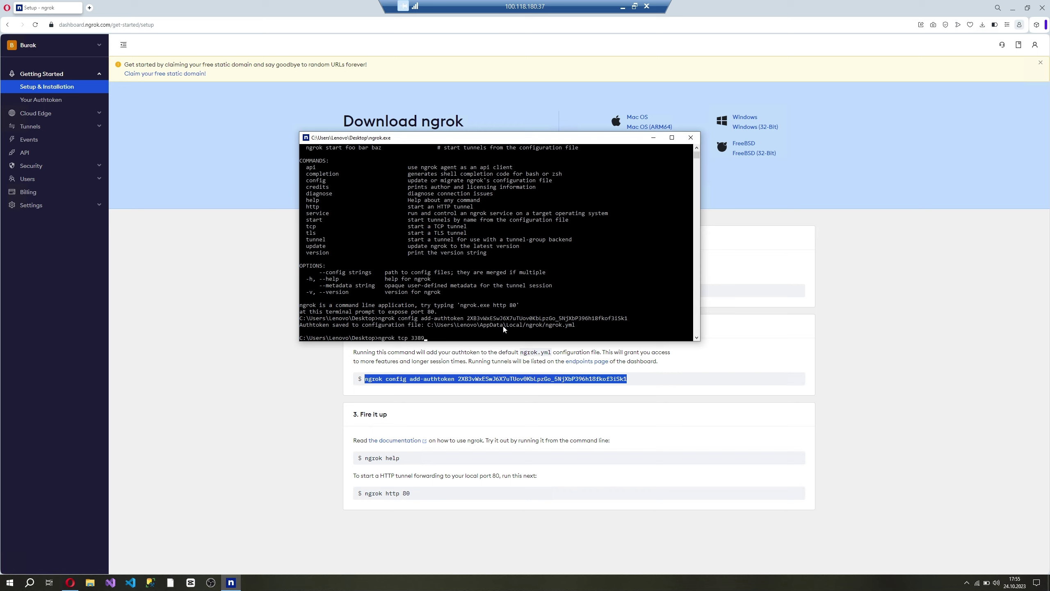